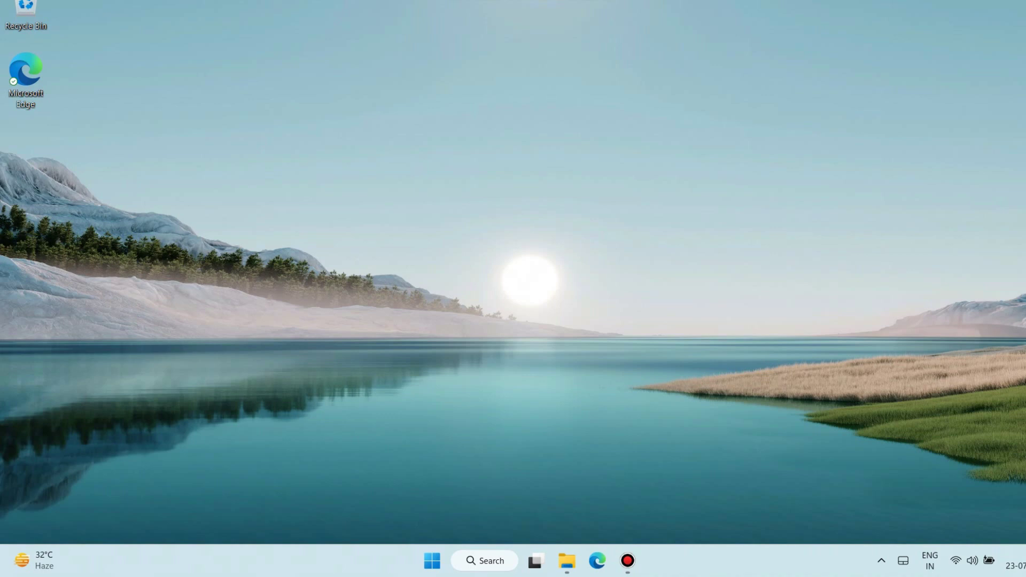
- In Edge, search Bing for 'obs studio download' using the address-bar suggestion
click(597, 560)
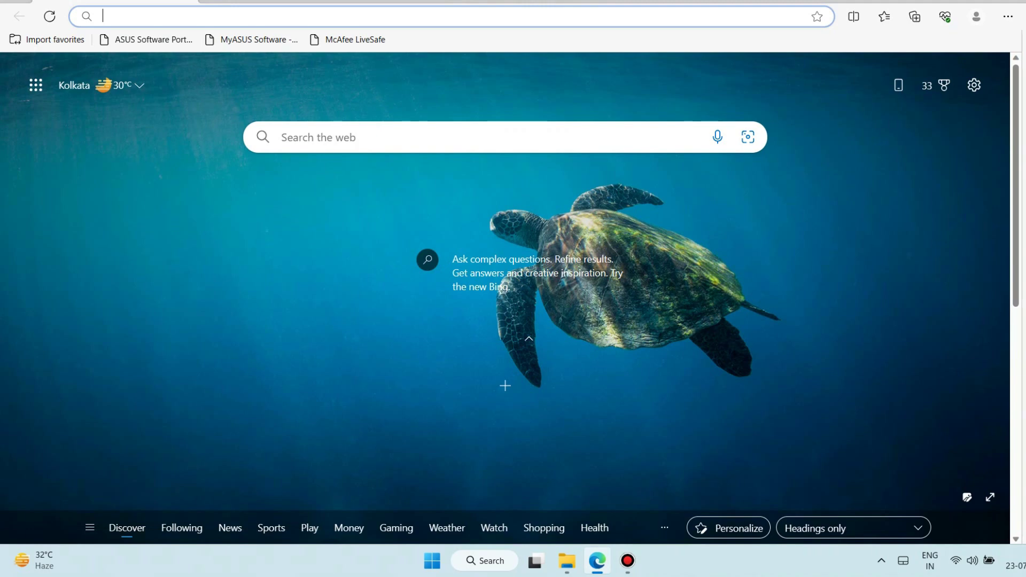
text(obs)
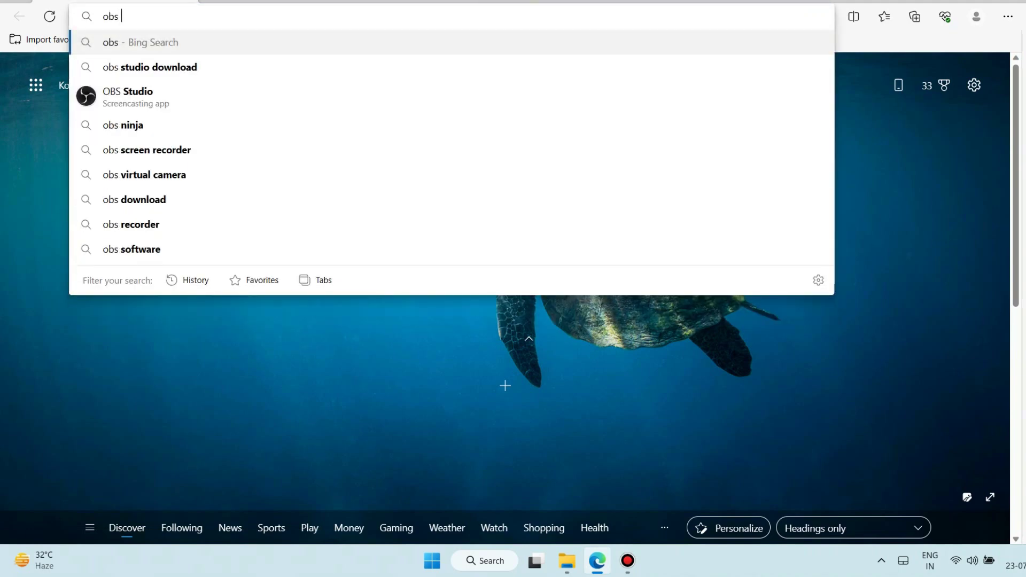
key(Down)
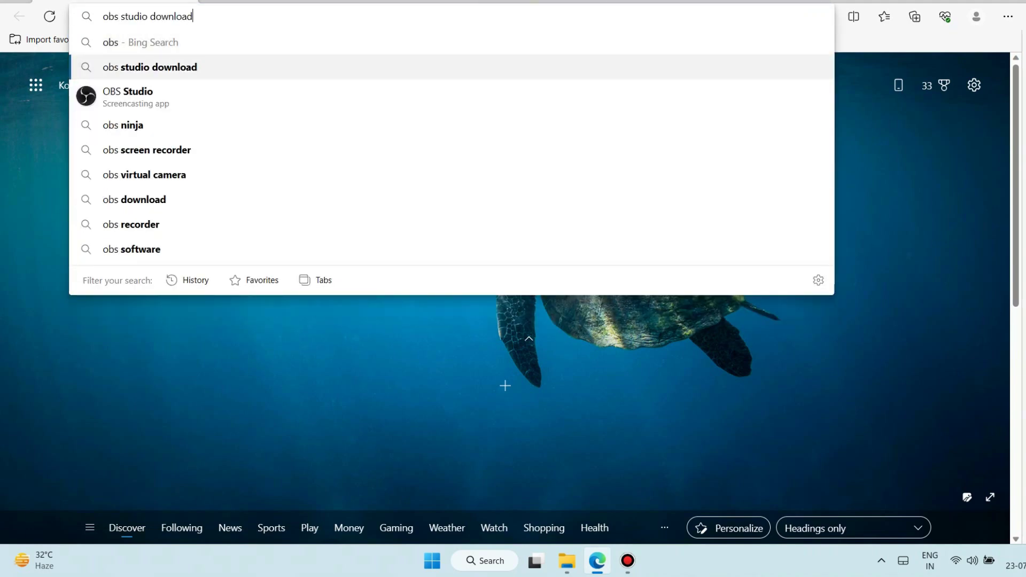
key(Return)
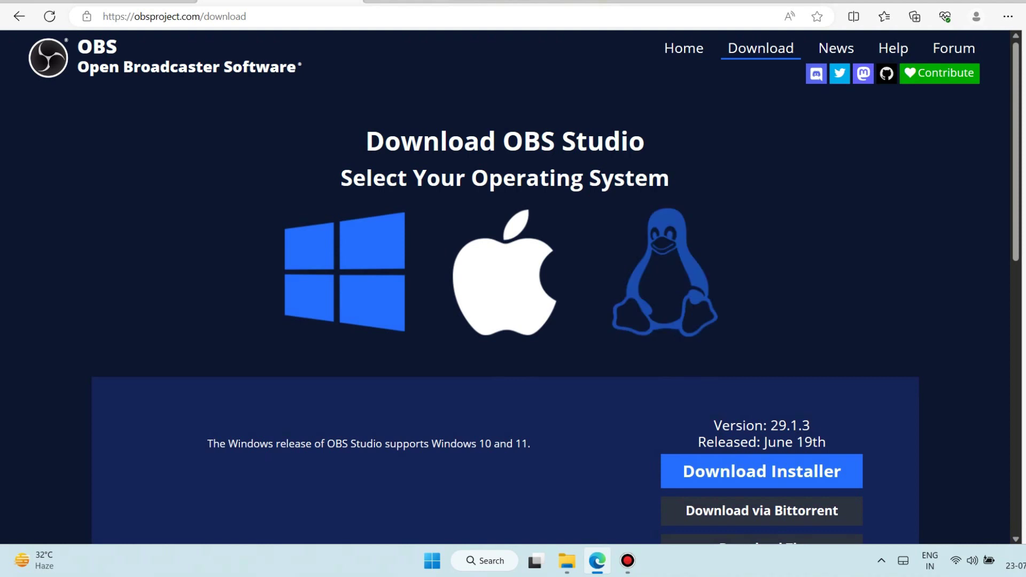
scroll(513, 321, down, 1)
scroll(513, 321, down, 1)
scroll(513, 320, down, 1)
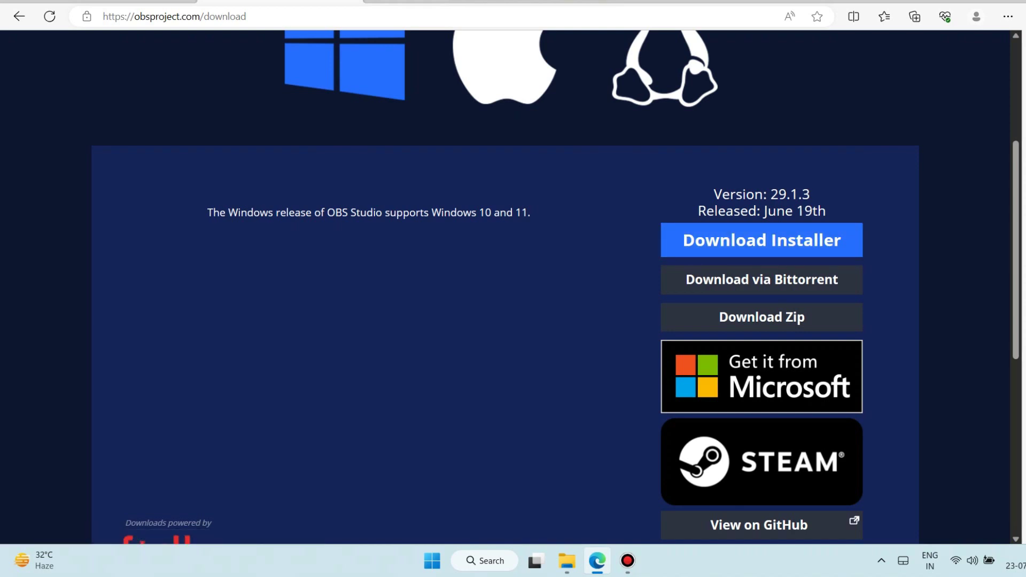
- Download the OBS Studio 29.1.3 Windows installer, clear the Downloads flyout, and minimize Edge
drag(698, 211, 826, 211)
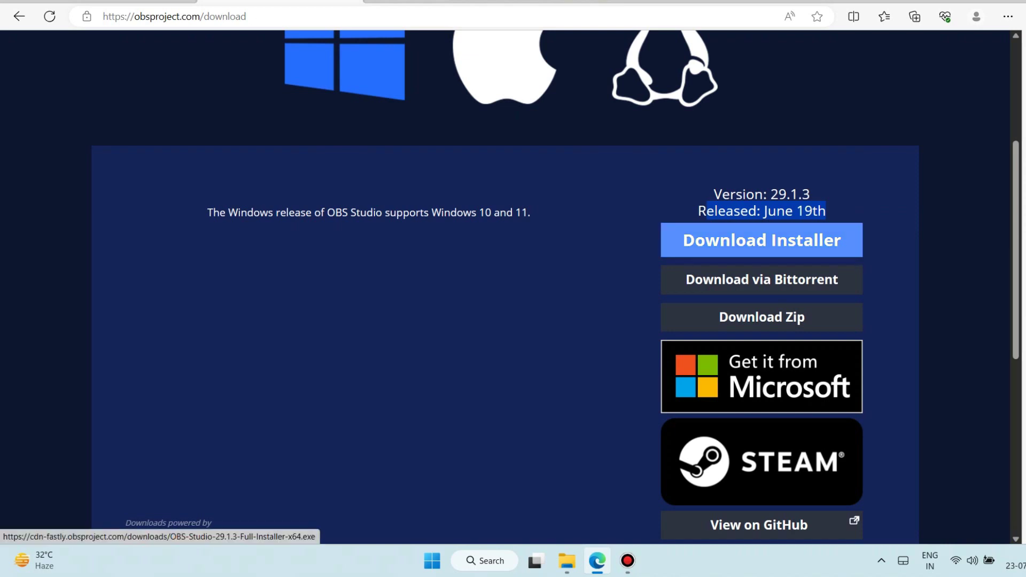
click(762, 240)
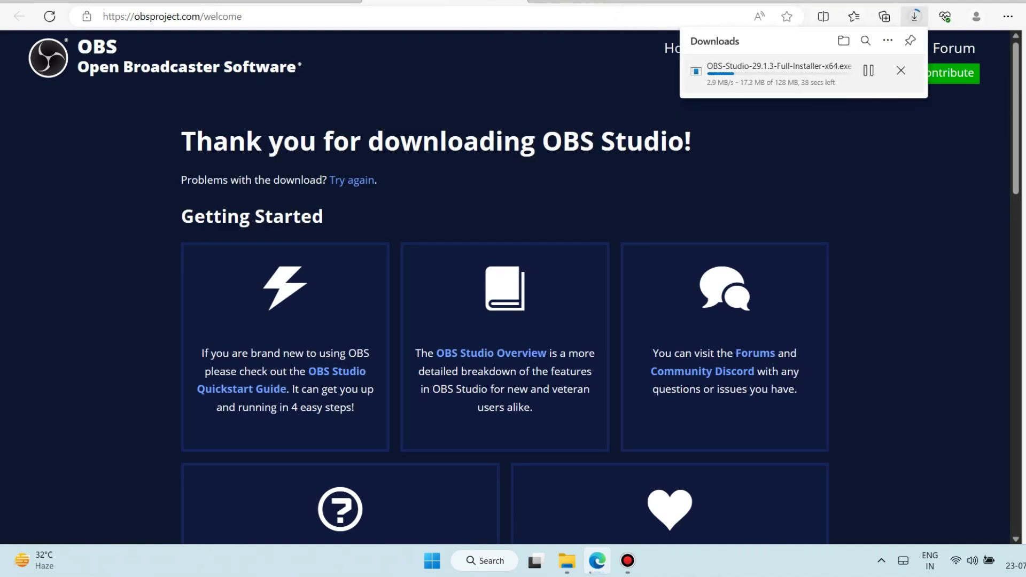
click(867, 70)
click(902, 71)
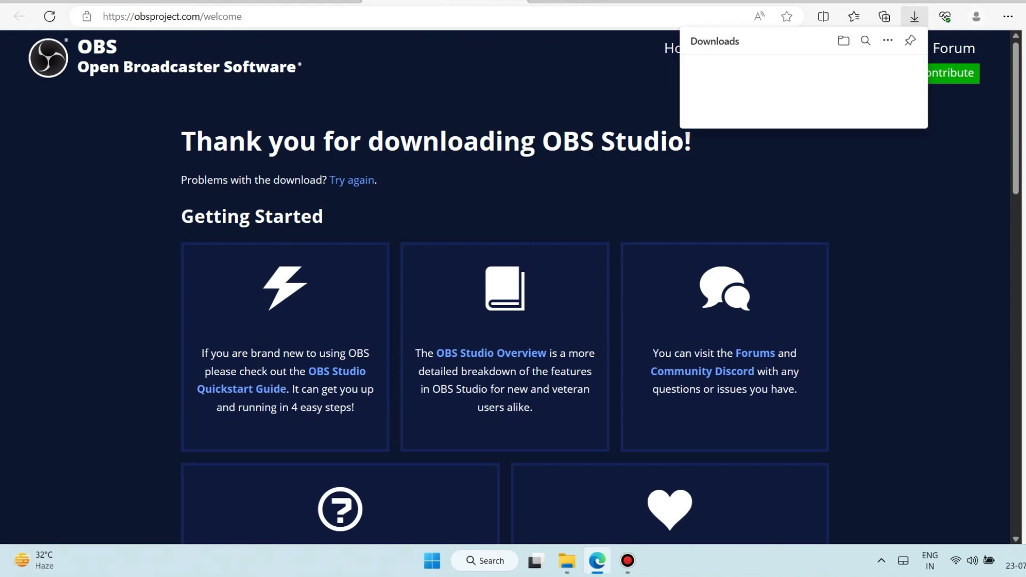
click(597, 560)
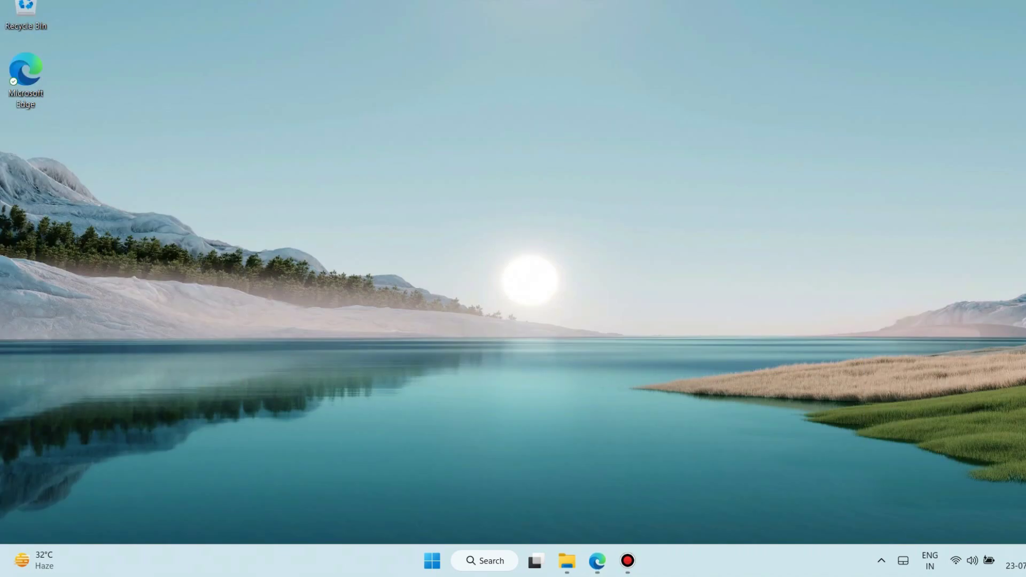
- Launch OBS-Studio-29.1.3-Full-Installer-x64.exe from Downloads > Software in File Explorer
click(566, 560)
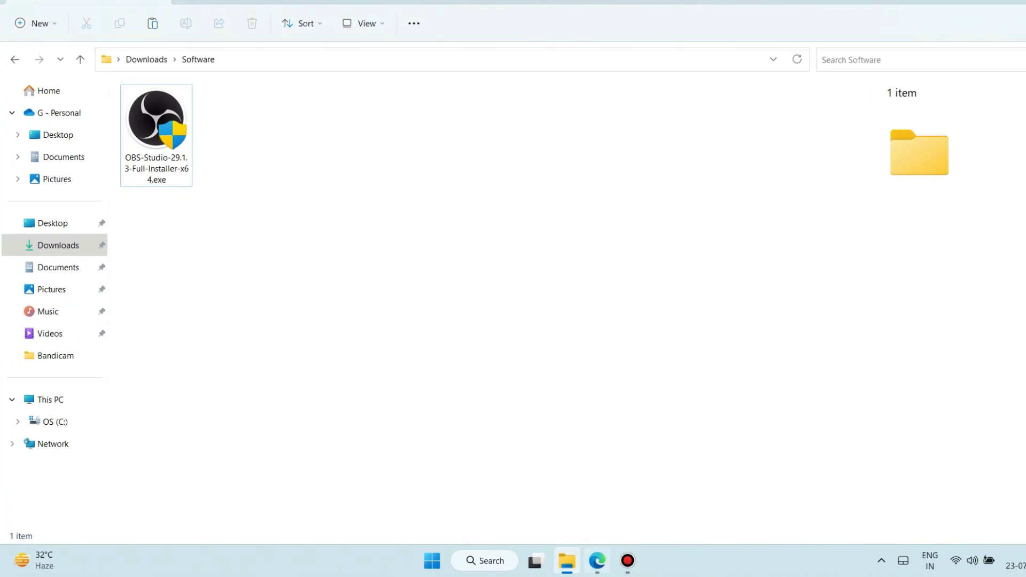
click(156, 129)
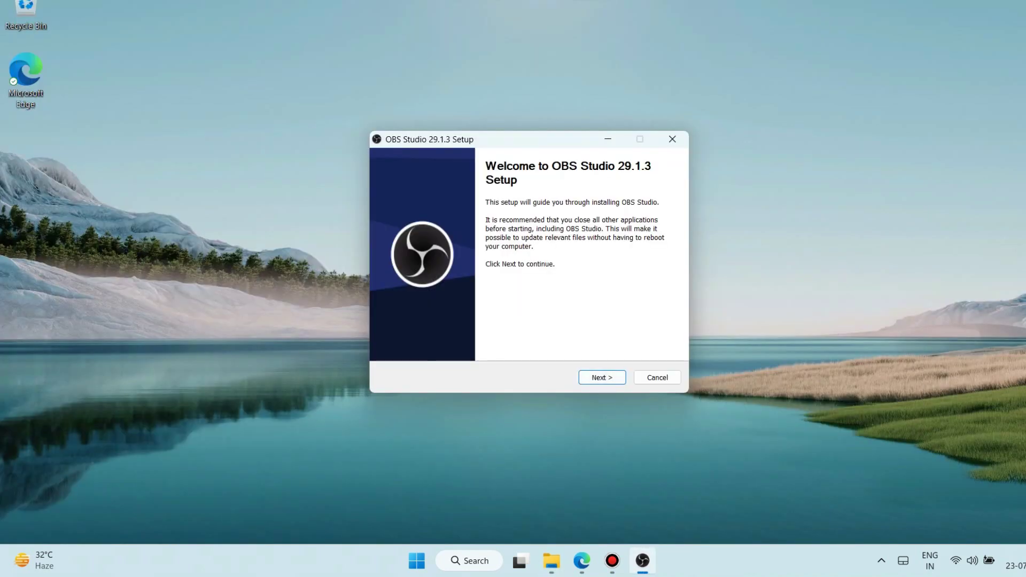
- Advance past the OBS Studio Welcome page and accept the license agreement
key(Return)
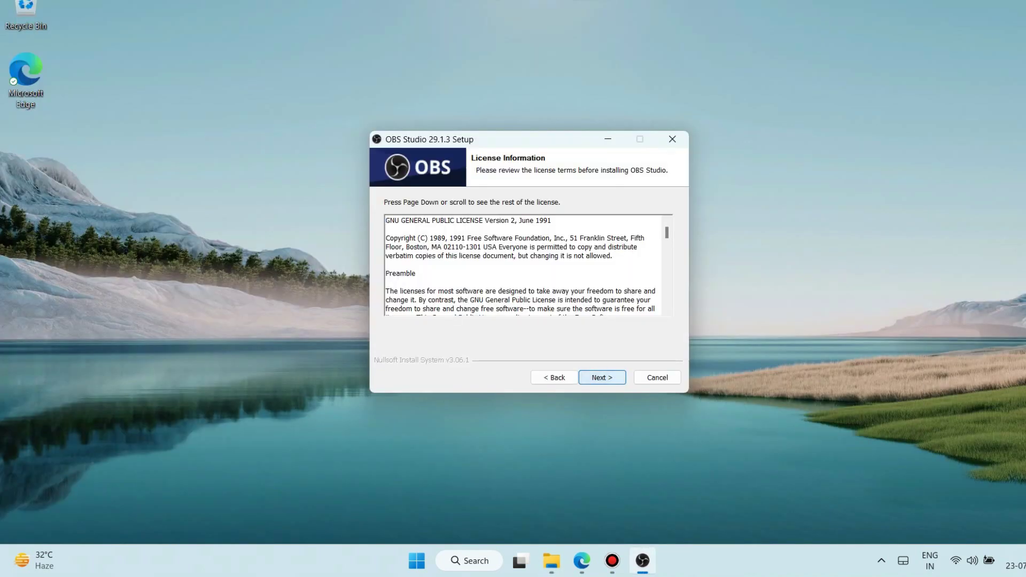
scroll(523, 265, down, 2)
scroll(522, 265, down, 2)
scroll(523, 266, down, 2)
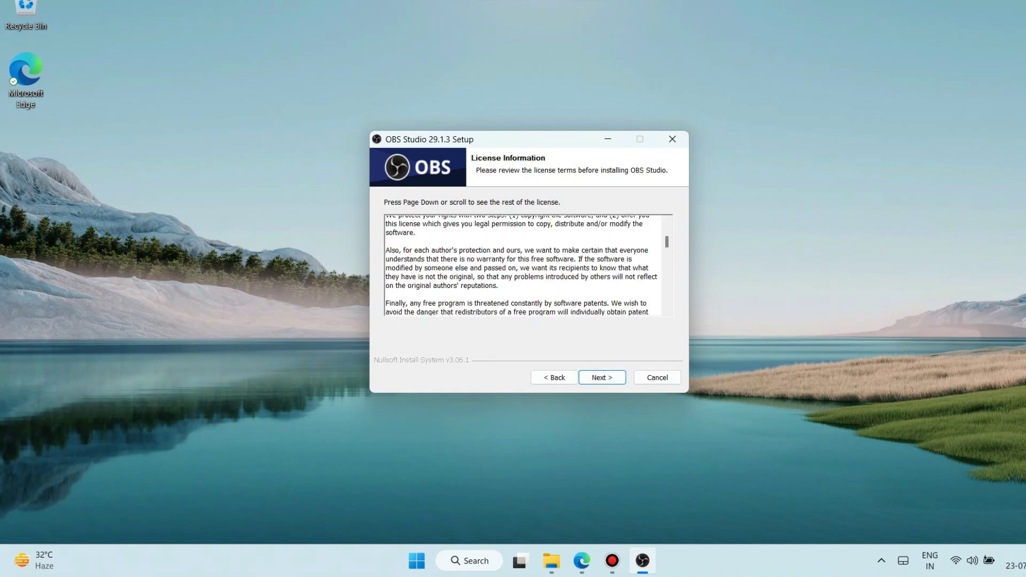
scroll(523, 266, down, 3)
scroll(523, 265, down, 3)
scroll(523, 265, down, 3)
scroll(523, 265, down, 3)
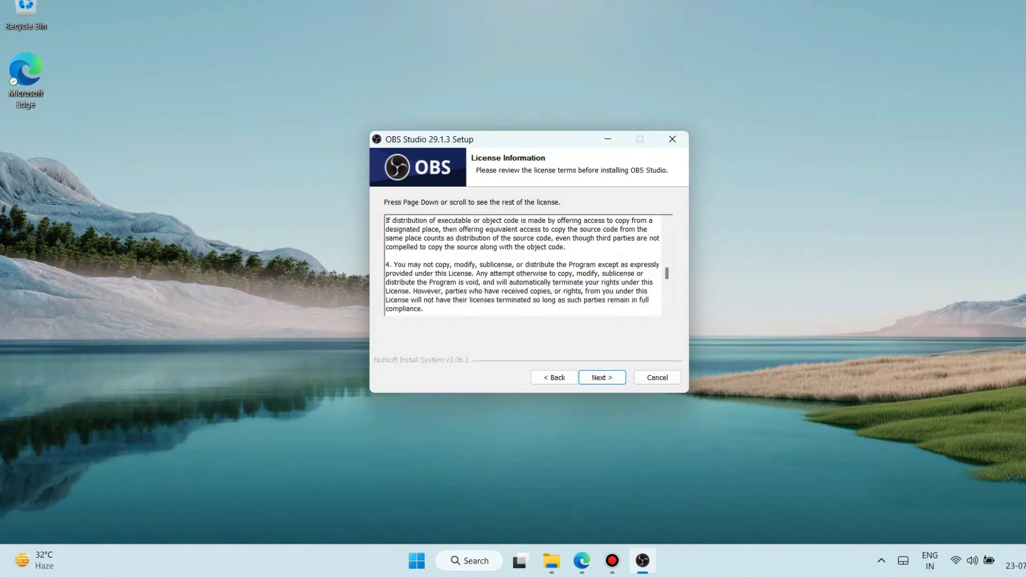
scroll(523, 266, down, 3)
scroll(523, 266, down, 3)
key(Return)
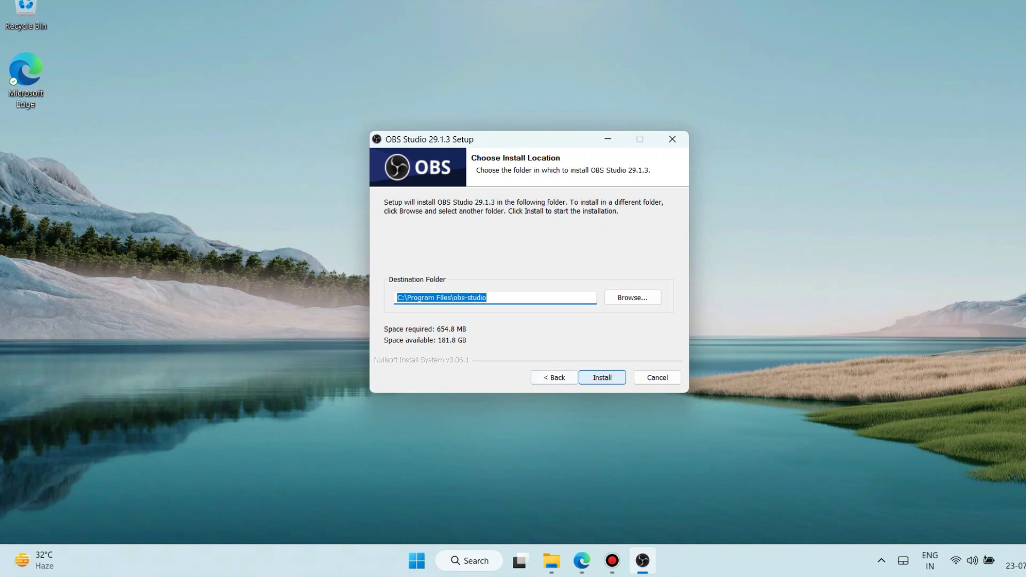
- Install OBS Studio into the default C:\Program Files\obs-studio folder
drag(485, 298, 396, 297)
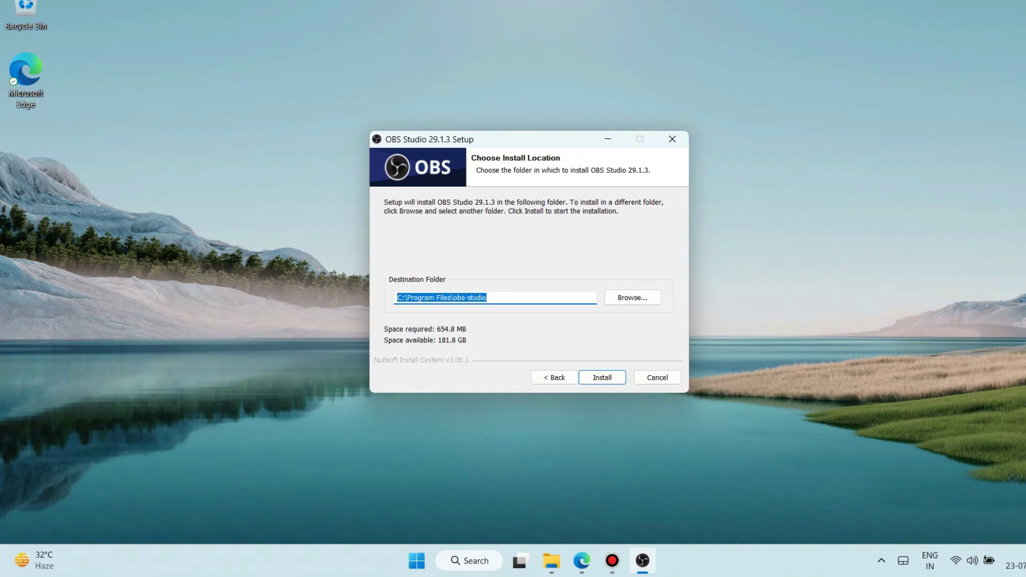
key(Return)
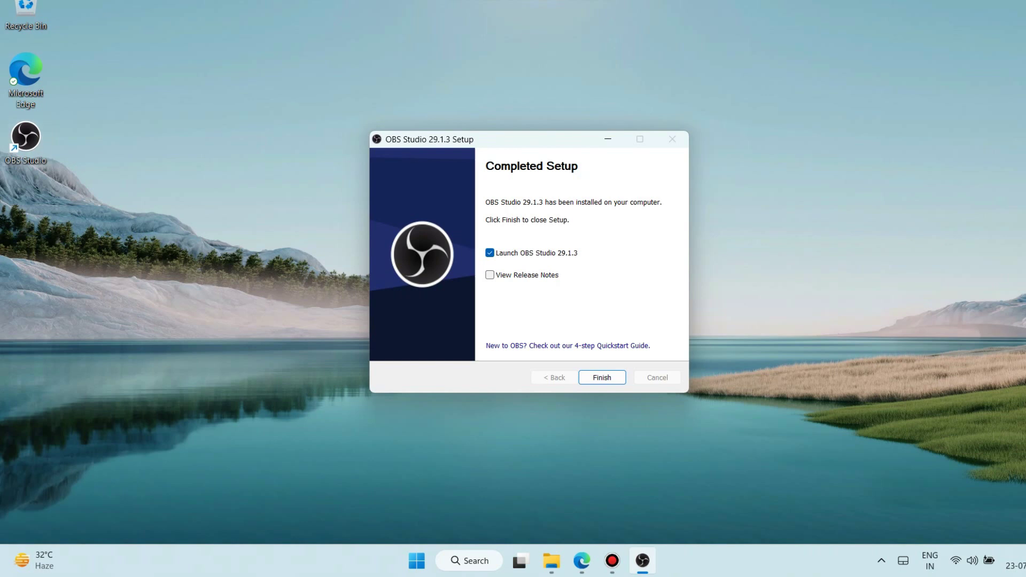
- Finish the installer with 'Launch OBS Studio 29.1.3' checked
key(Return)
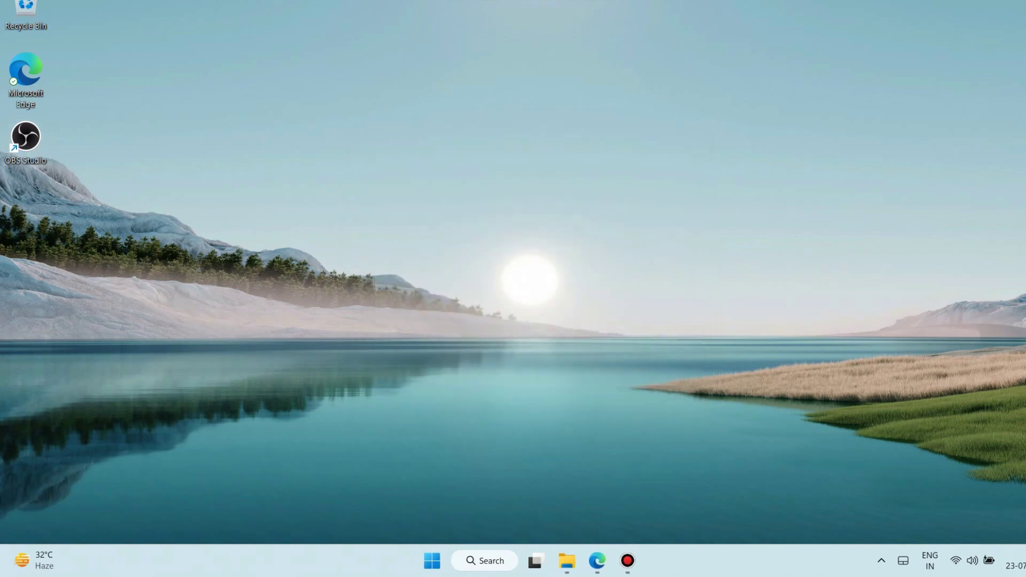
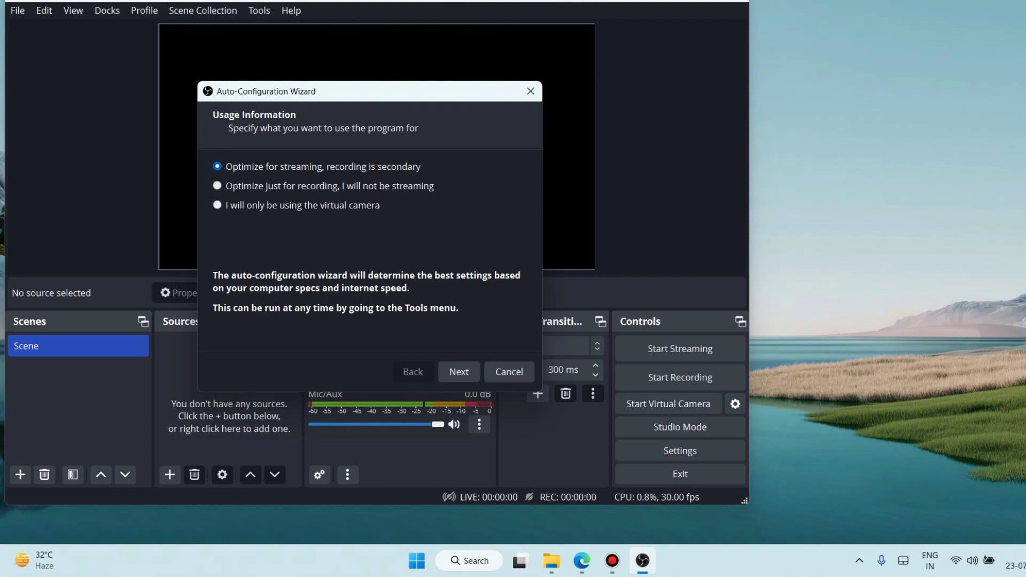
- Choose 'Optimize just for recording, I will not be streaming' and continue to the video settings page
key(Down)
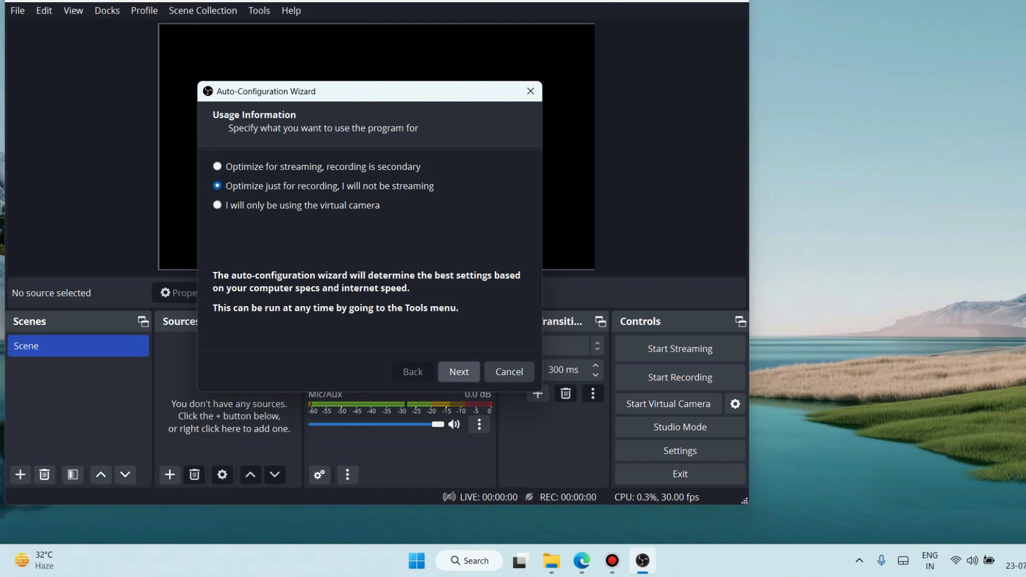
click(458, 371)
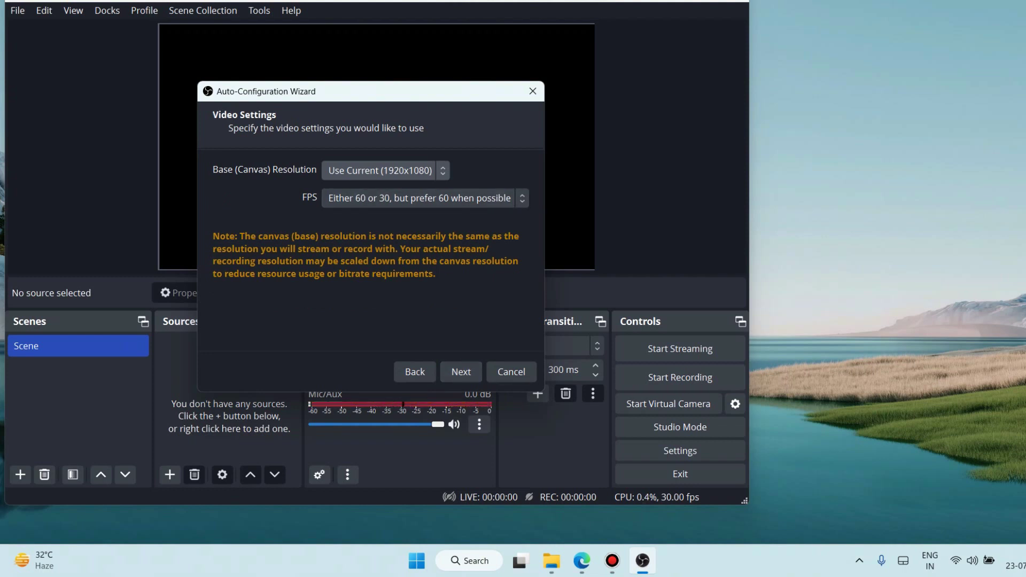
- Keep the canvas base resolution at the current 1920x1080
click(385, 171)
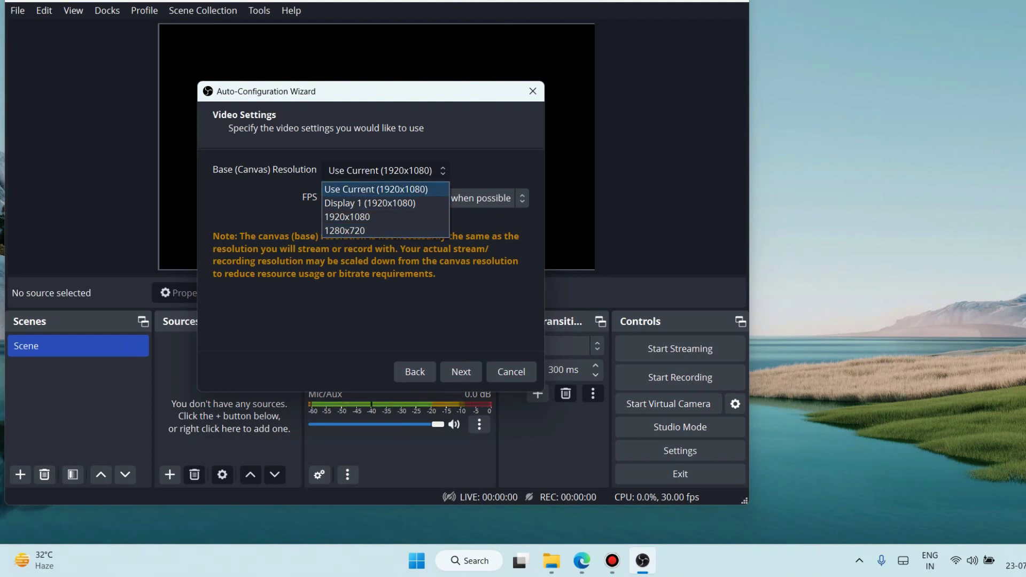
key(Down)
key(Down)
key(Down)
key(Escape)
key(Tab)
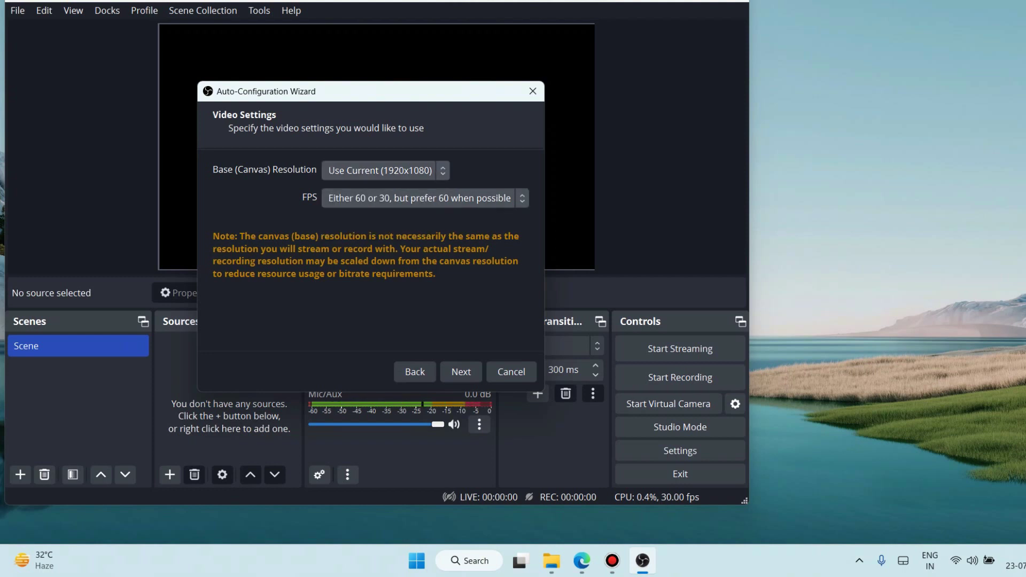
key(space)
- Set the frame rate to 60 FPS and advance to the Final Results page
key(Down)
key(Down)
key(Down)
key(Down)
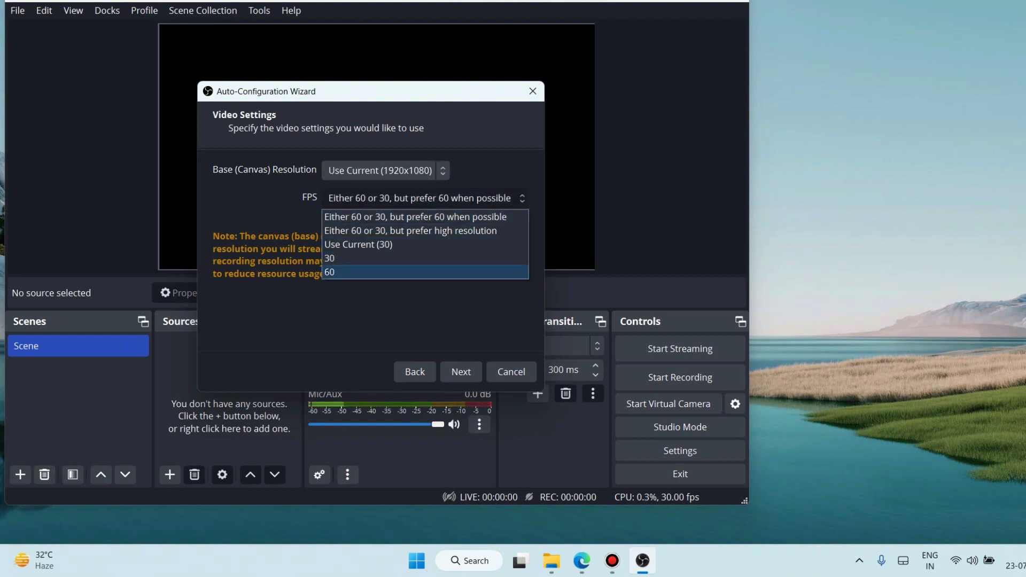
key(Up)
key(Down)
key(Up)
key(Up)
key(Up)
key(Down)
key(Down)
key(Down)
key(Up)
key(Up)
key(Up)
key(Down)
key(Down)
key(Down)
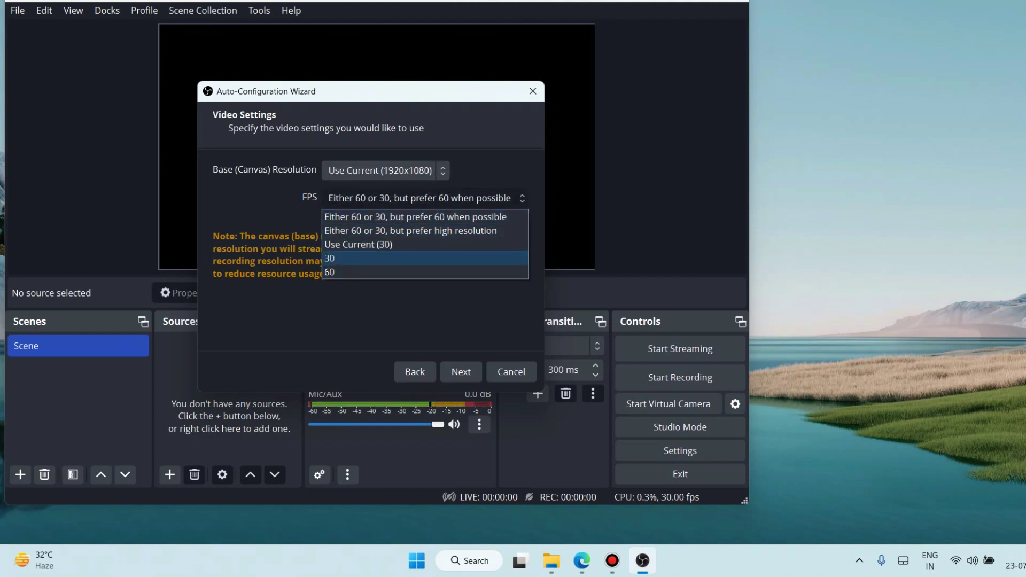
key(Up)
key(Up)
key(Down)
key(Down)
key(Down)
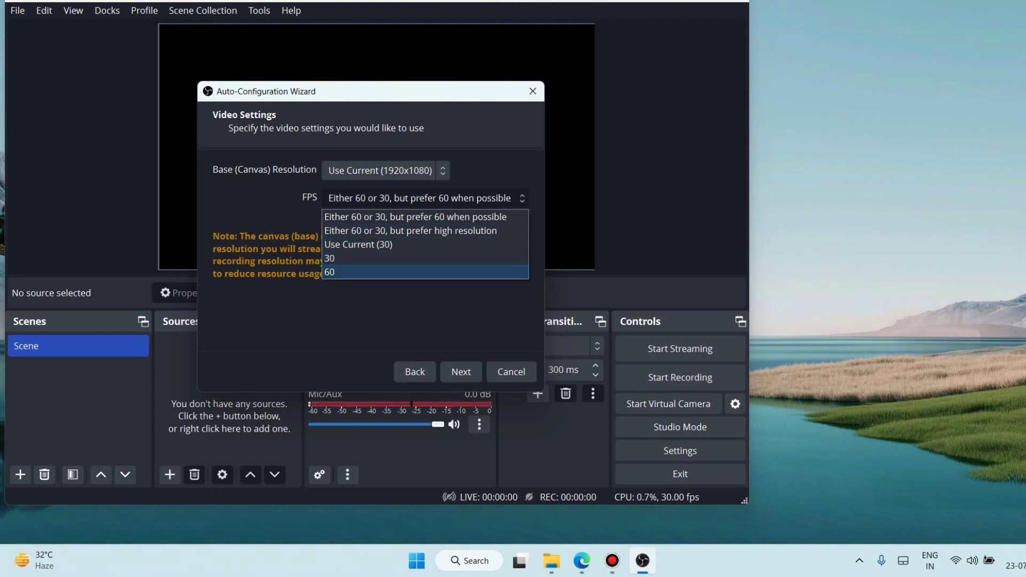
key(Return)
key(space)
key(Up)
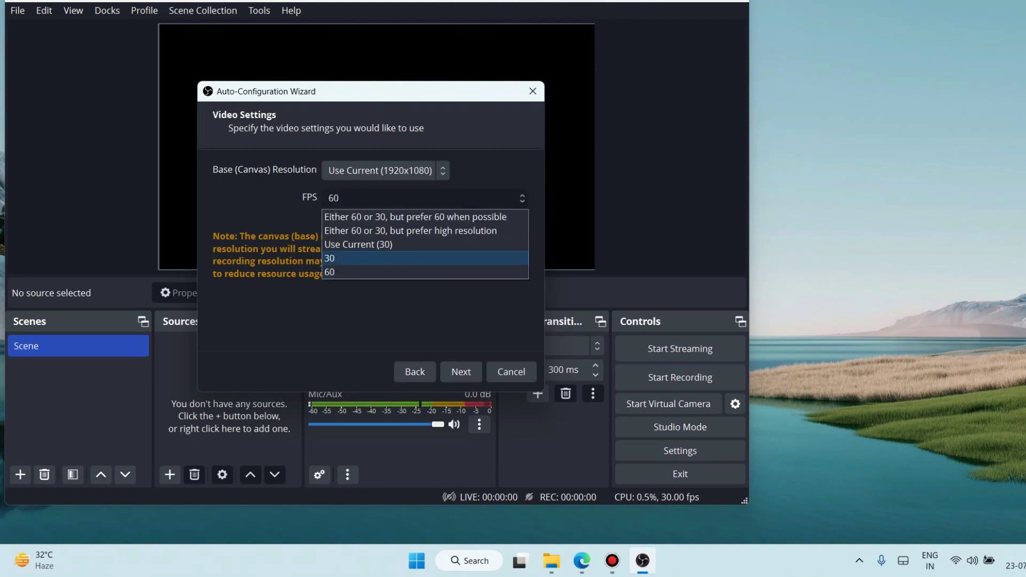
key(Down)
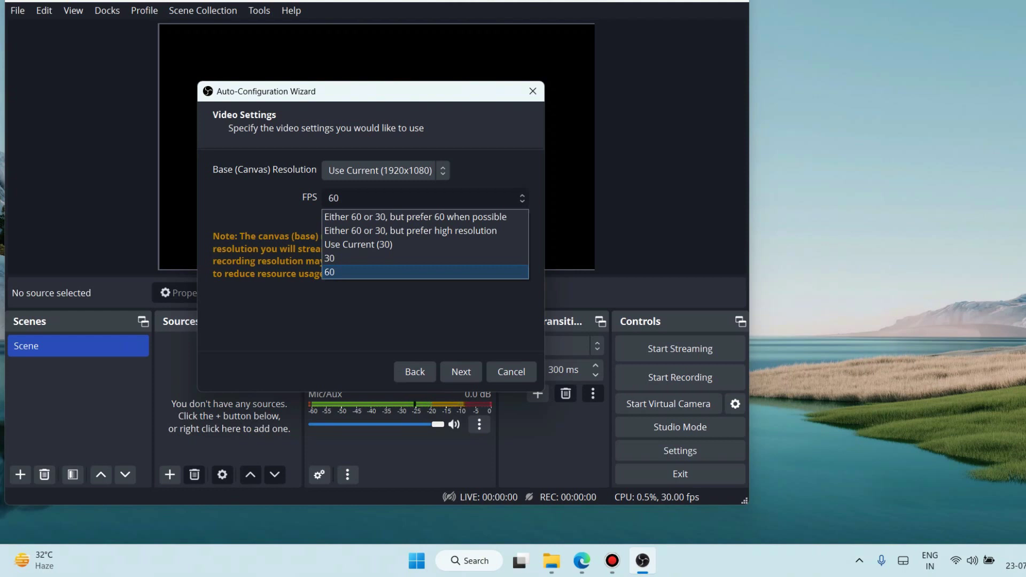
key(Return)
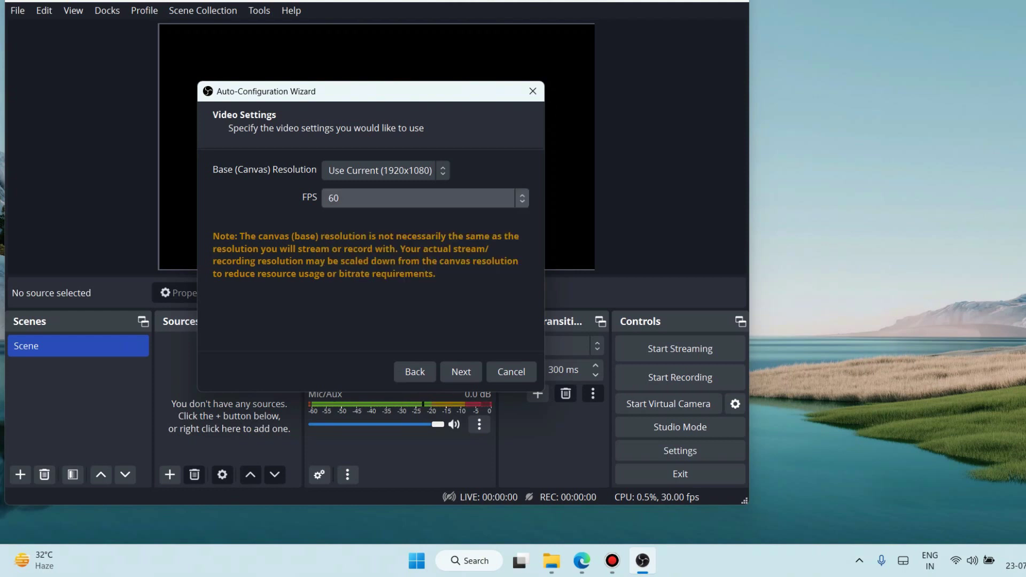
key(Tab)
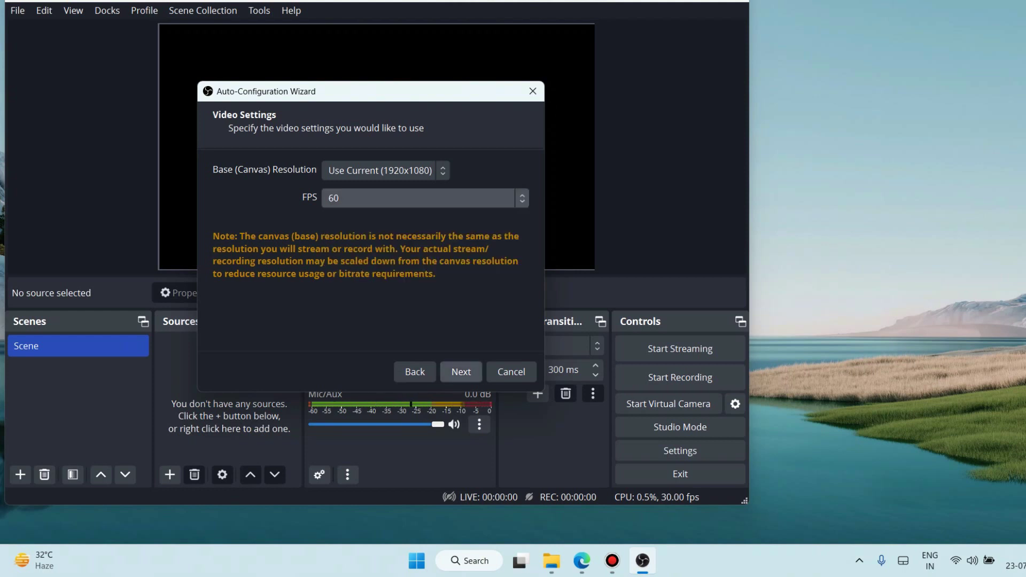
key(Return)
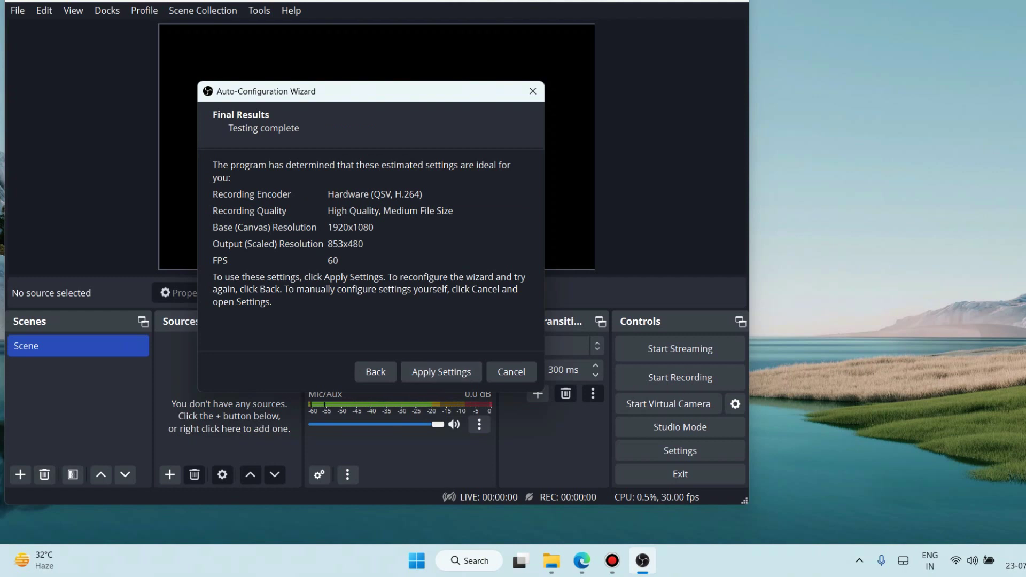
- Apply the wizard's recommended recording settings, closing the wizard with OBS at 60 fps
key(Tab)
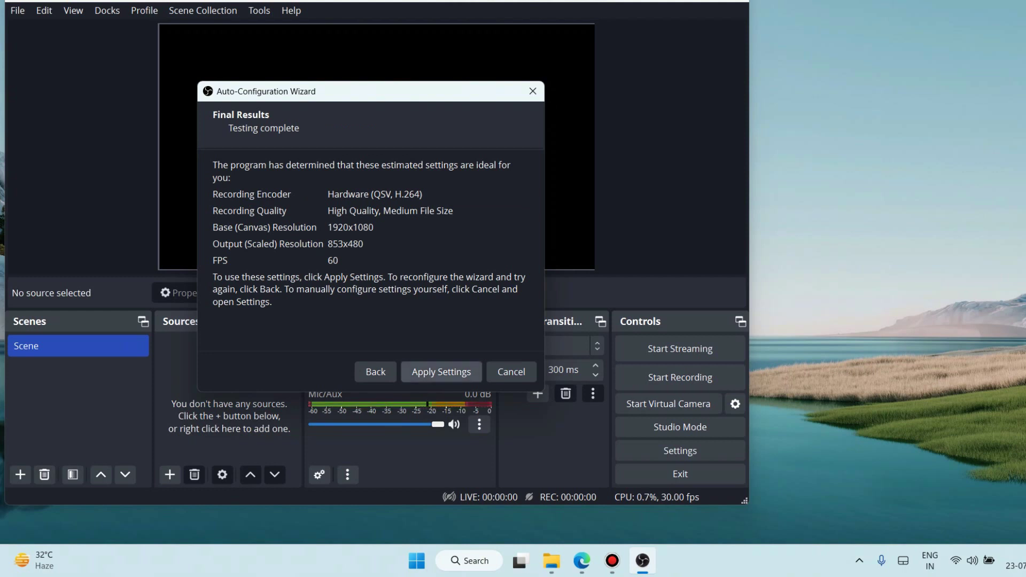
key(Return)
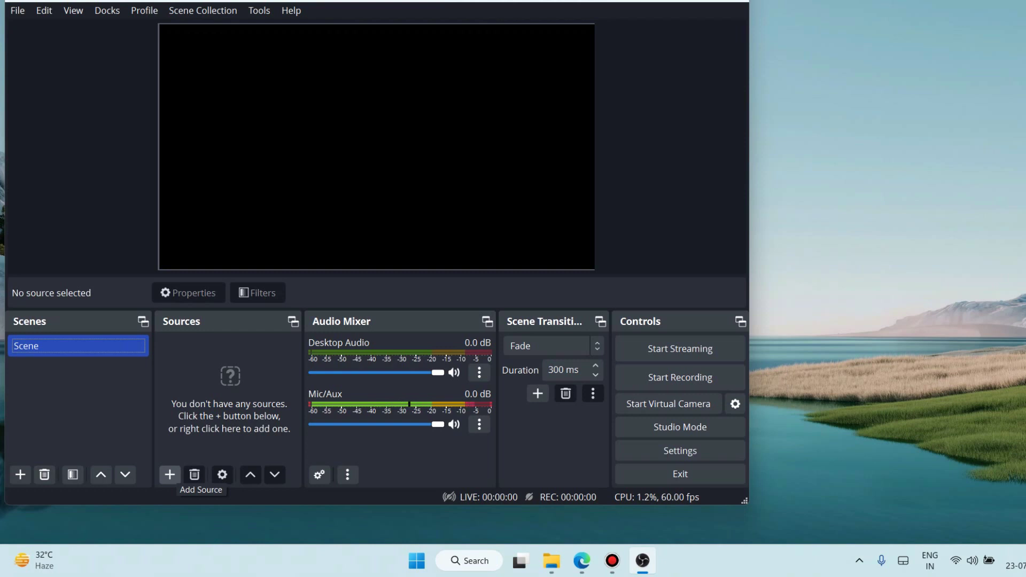
click(171, 475)
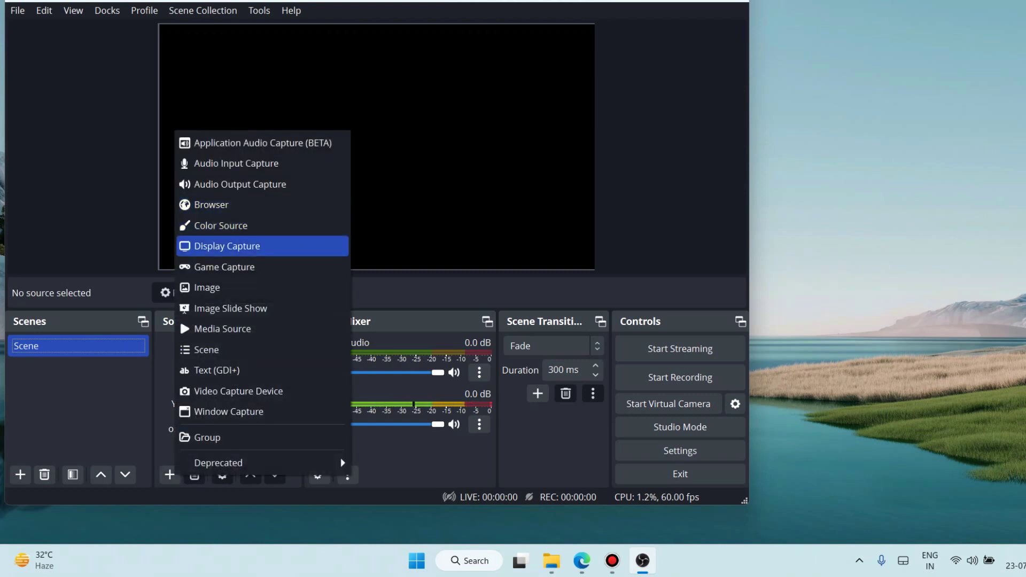
- Add a Display Capture source with its default name and enlarge it in the preview
click(227, 246)
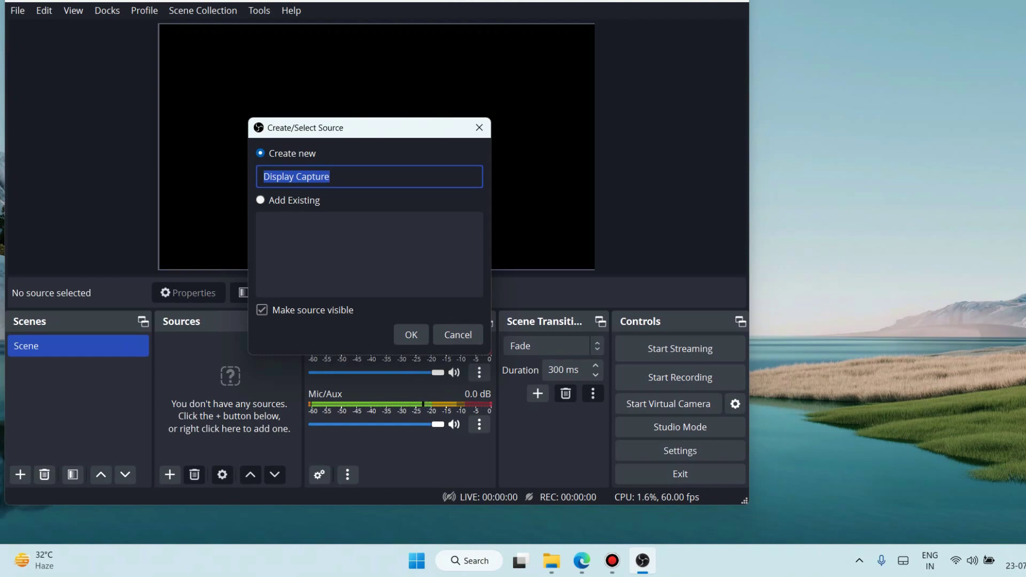
key(Tab)
click(411, 334)
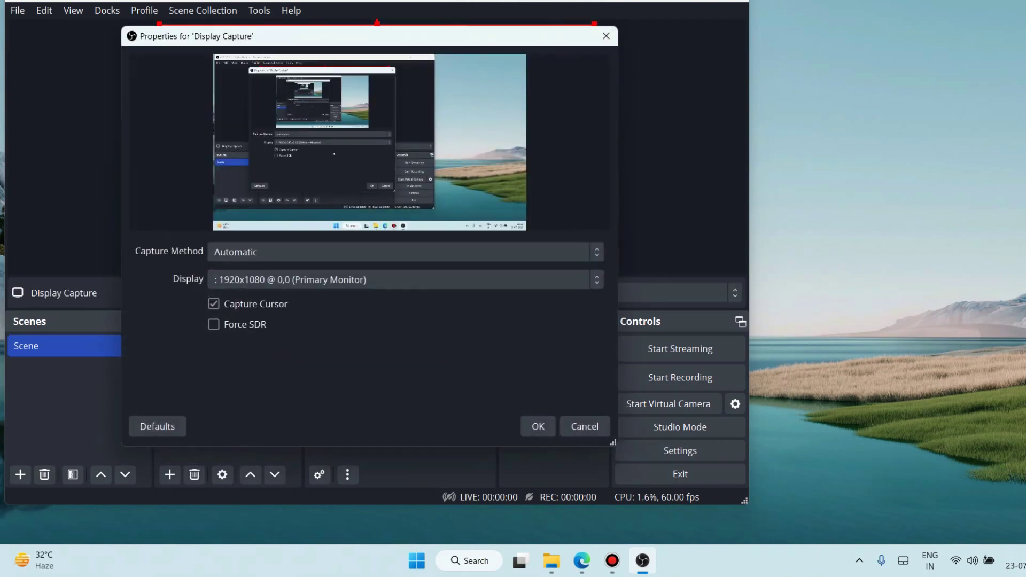
drag(361, 36, 428, 45)
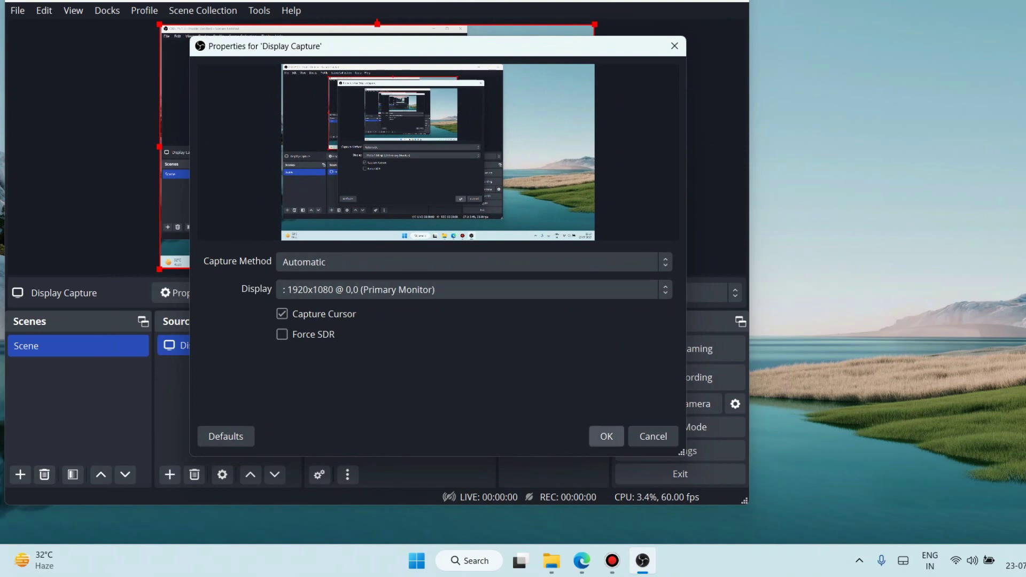
click(606, 436)
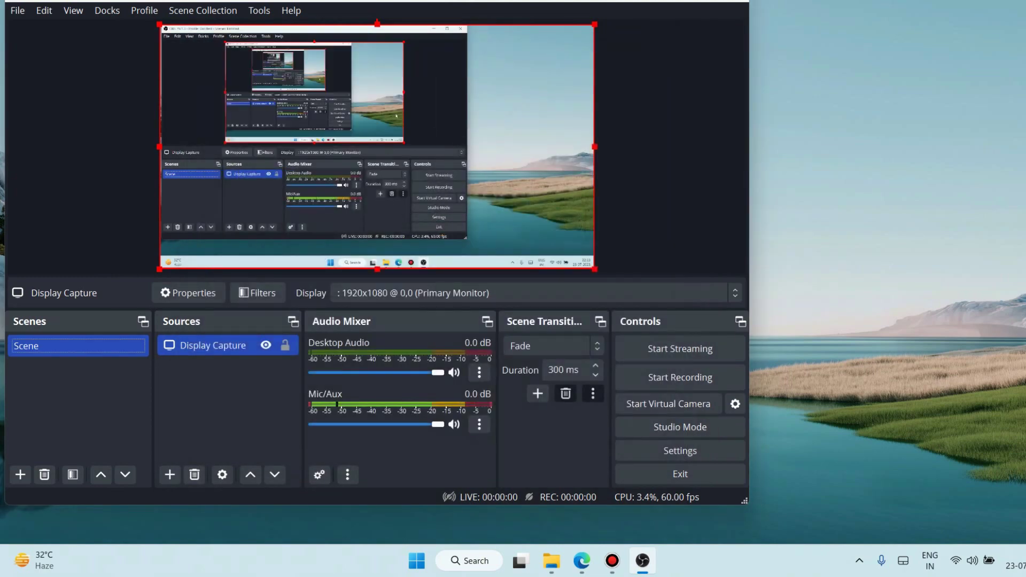
mouse_move(594, 270)
mouse_down()
mouse_move(609, 274)
mouse_move(594, 270)
mouse_up()
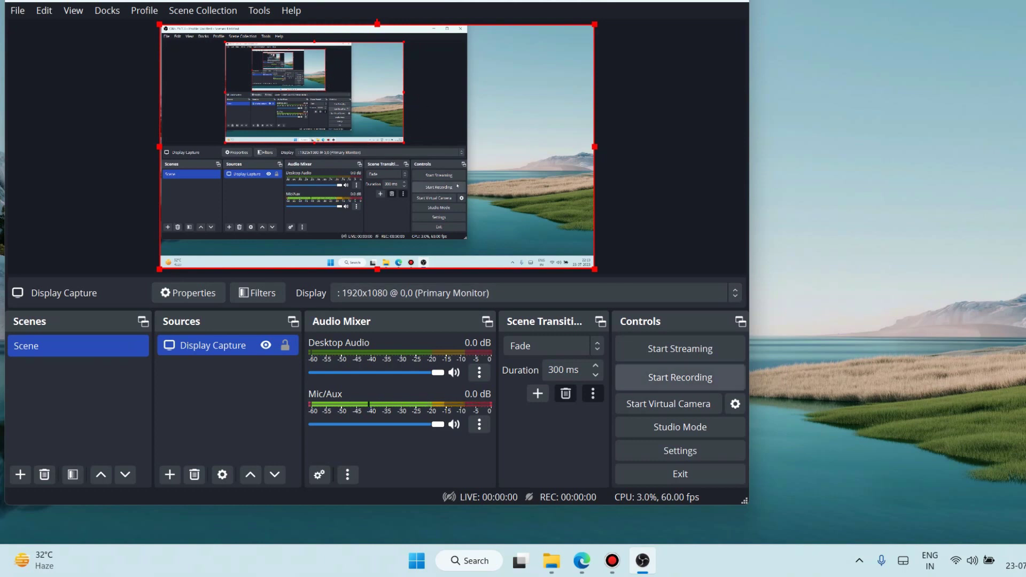
- Start recording, minimize OBS, open a new Edge tab, then bring OBS back
click(681, 384)
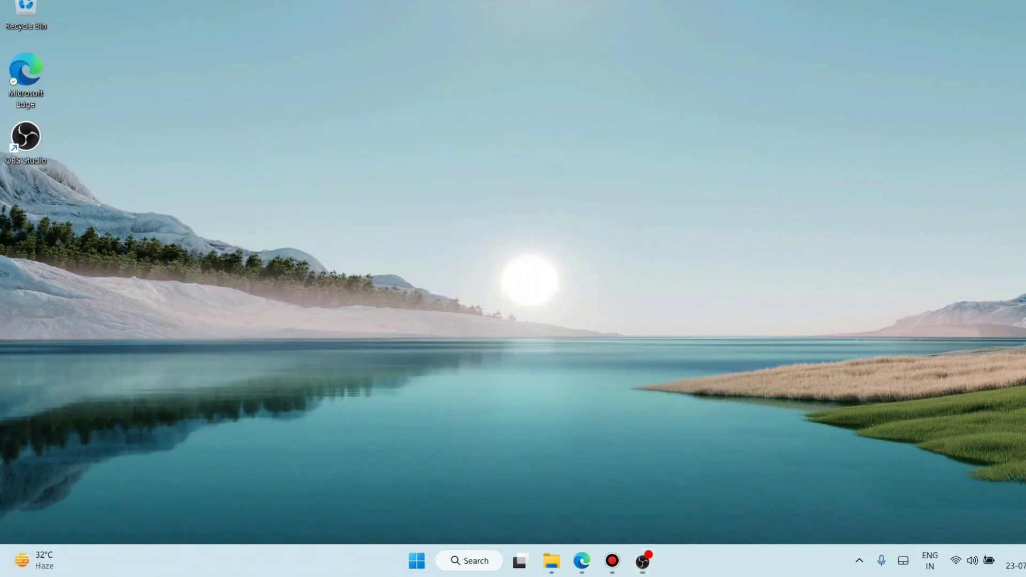
click(642, 561)
click(582, 560)
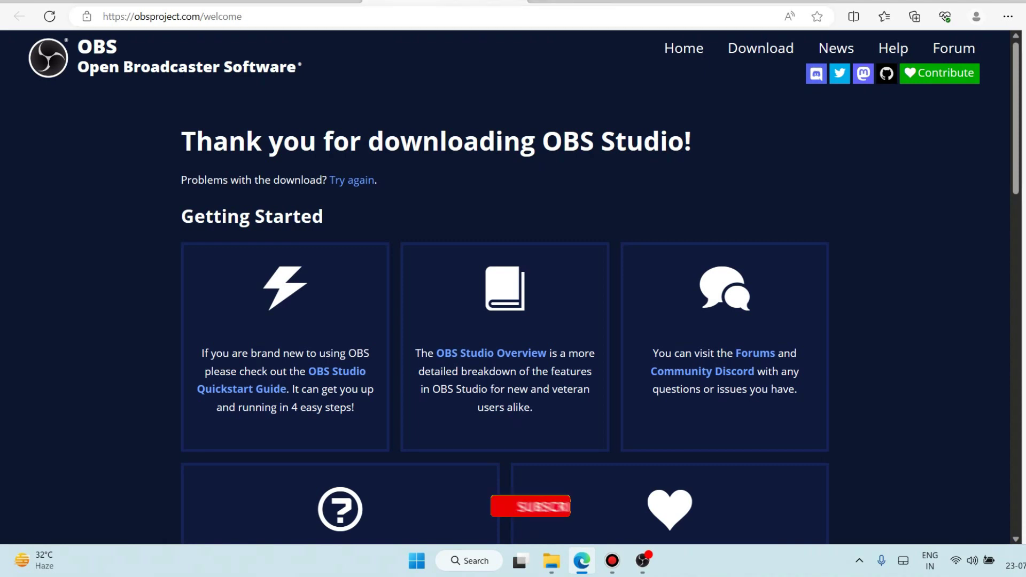
key(ctrl+t)
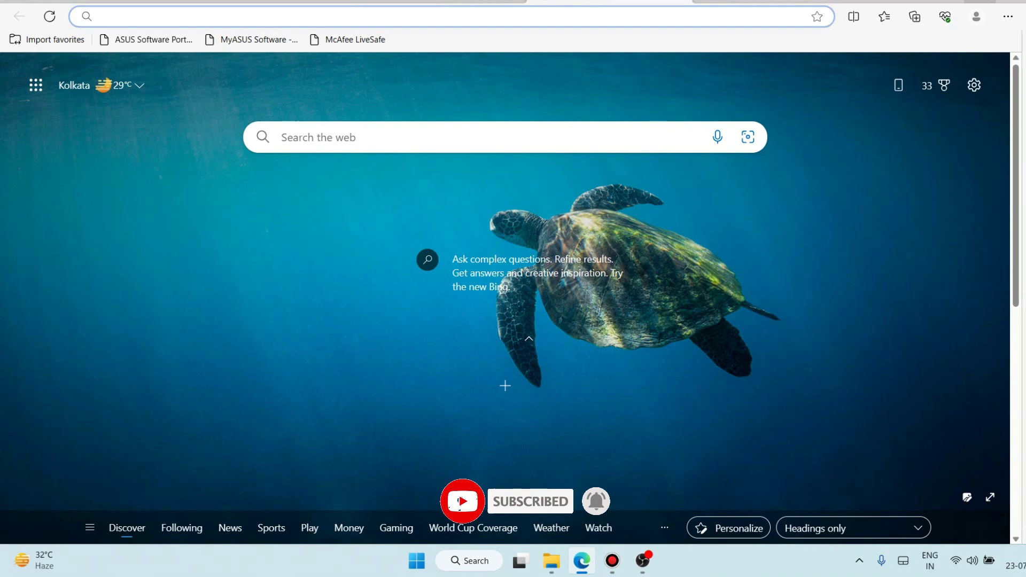
click(581, 561)
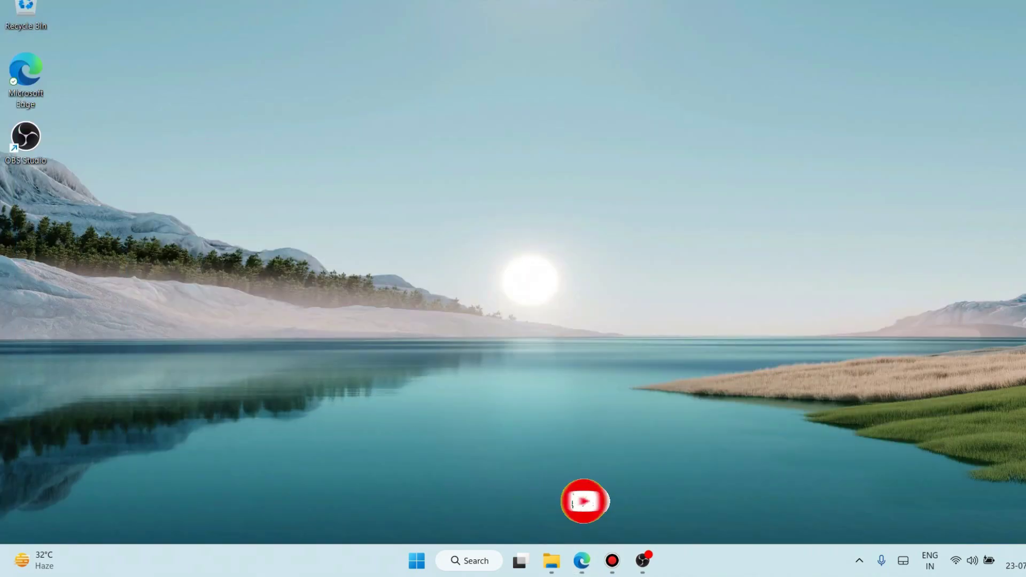
click(642, 560)
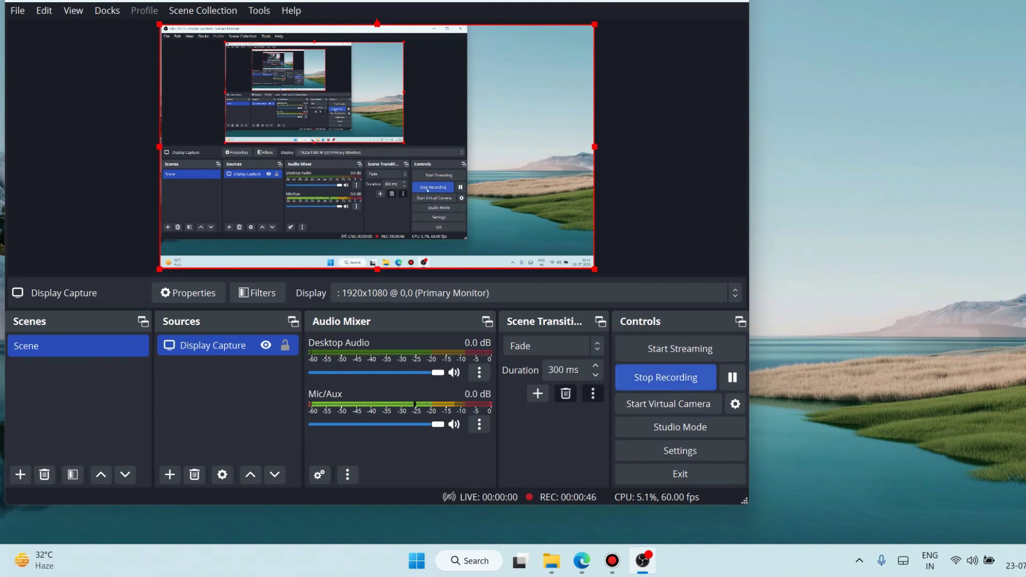
- Stop the recording, saving it as an MKV file, and switch to File Explorer
click(656, 379)
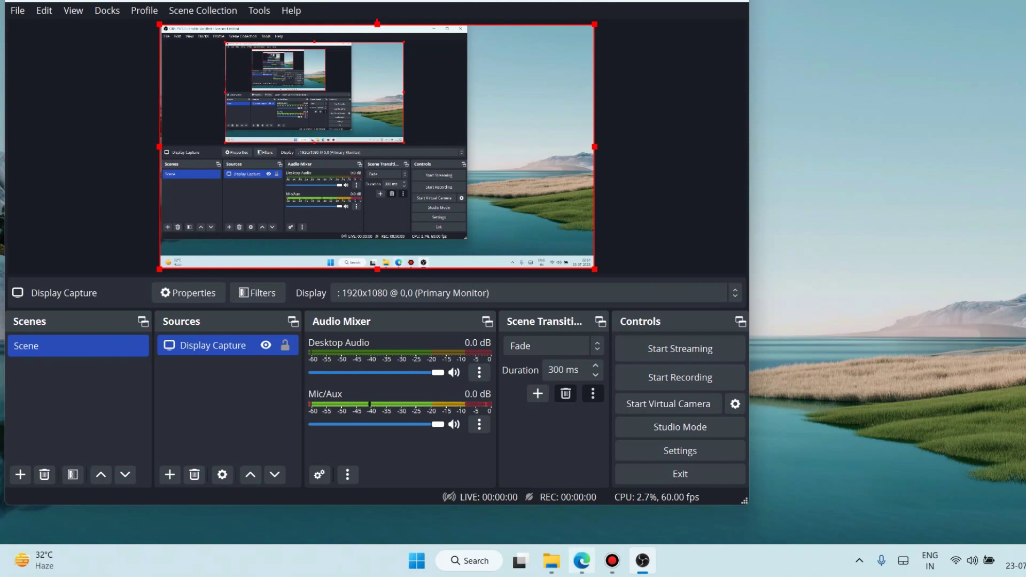
click(550, 560)
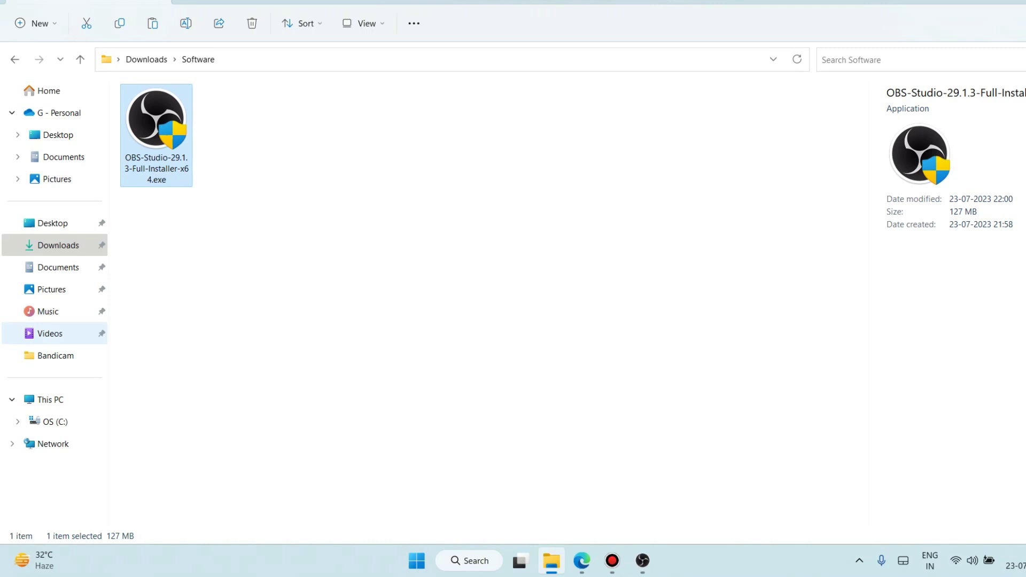
click(50, 333)
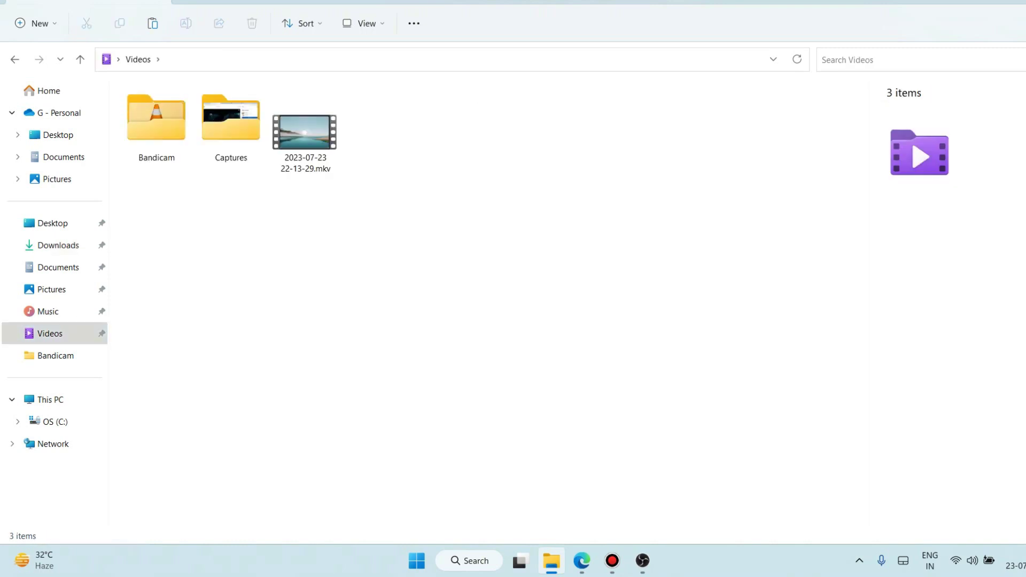
click(305, 132)
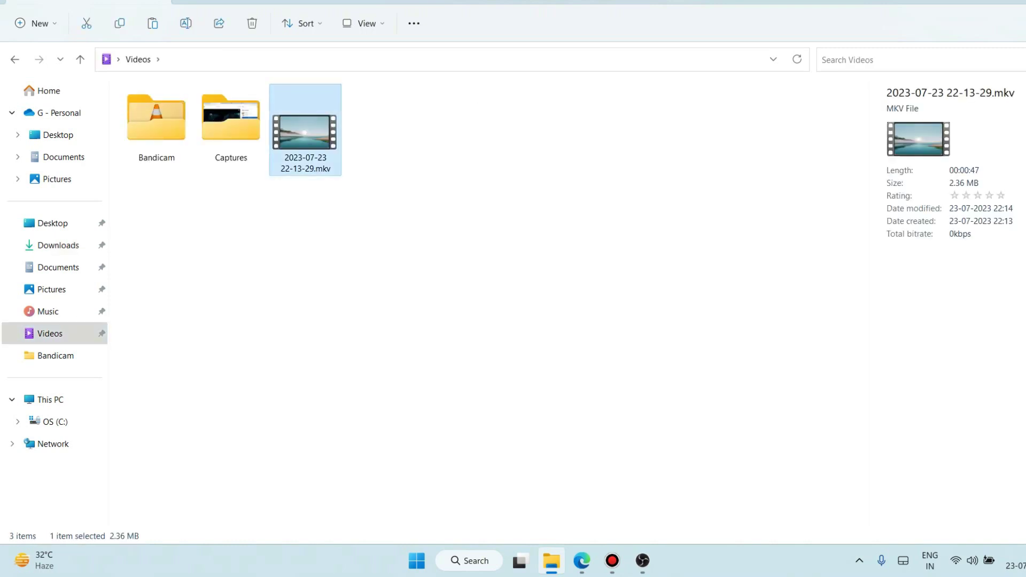
key(Return)
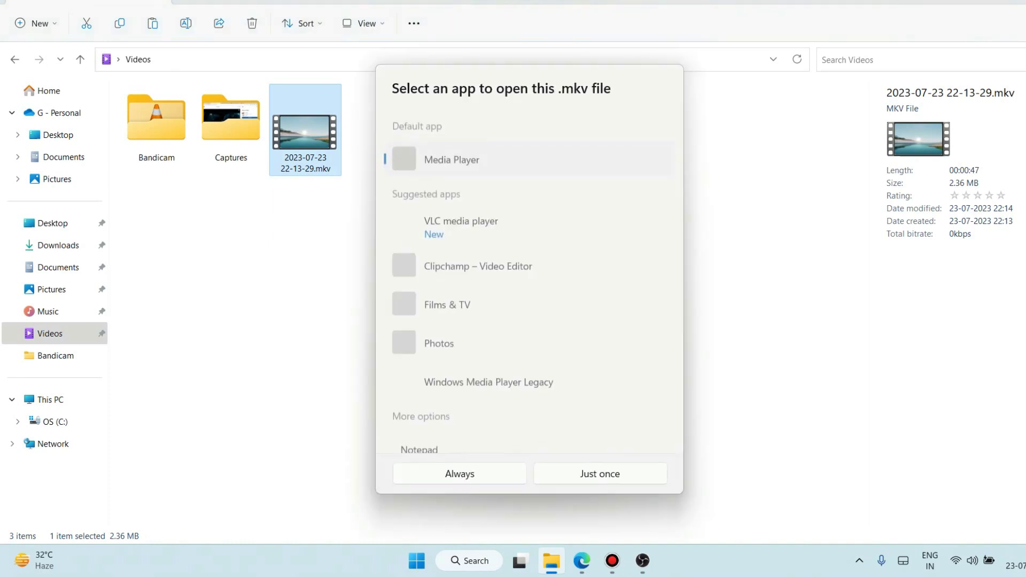
key(Down)
key(Return)
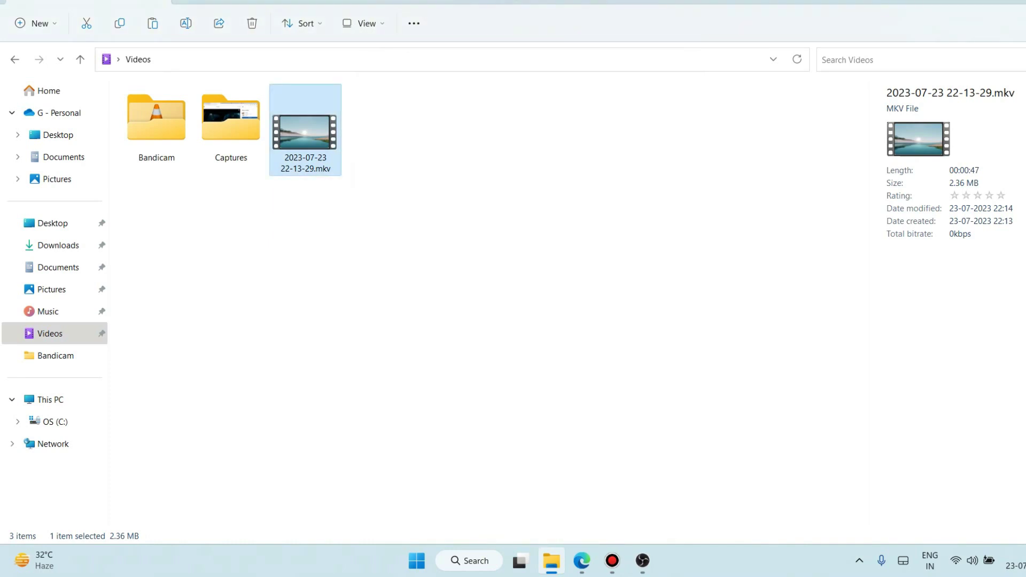
mouse_move(657, 560)
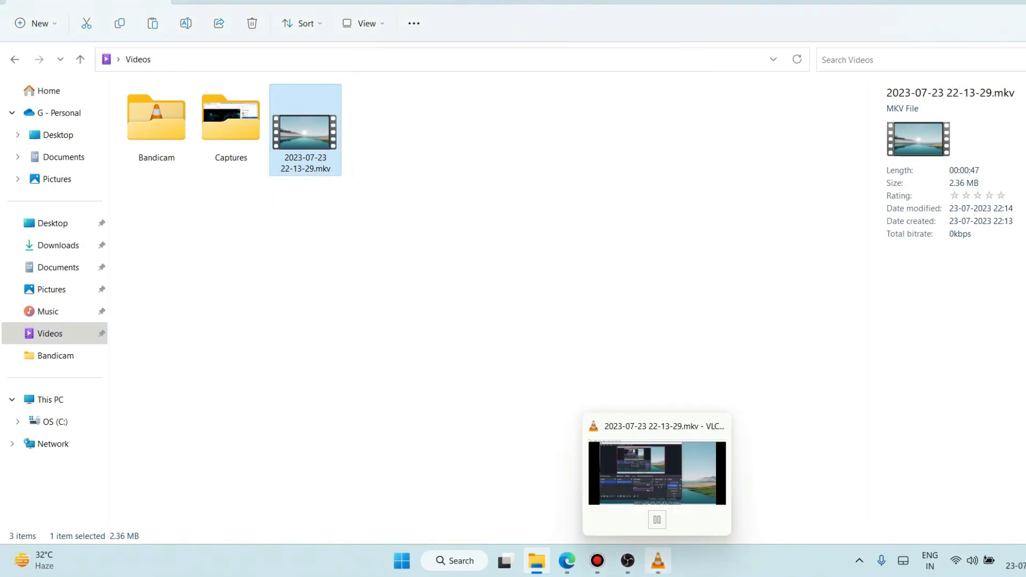
click(655, 520)
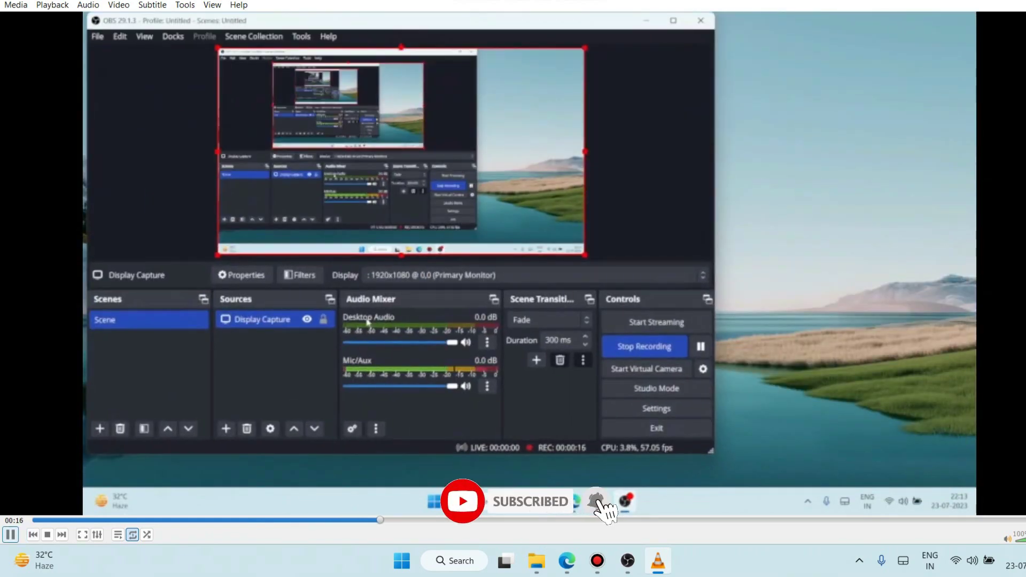
- Pause the VLC playback of the recording at about 17 seconds
click(10, 534)
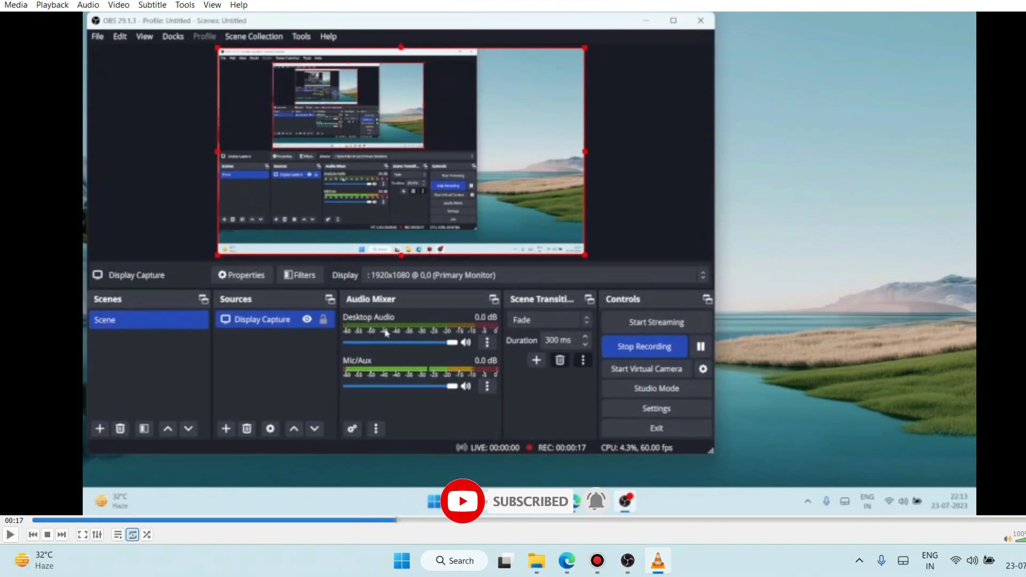